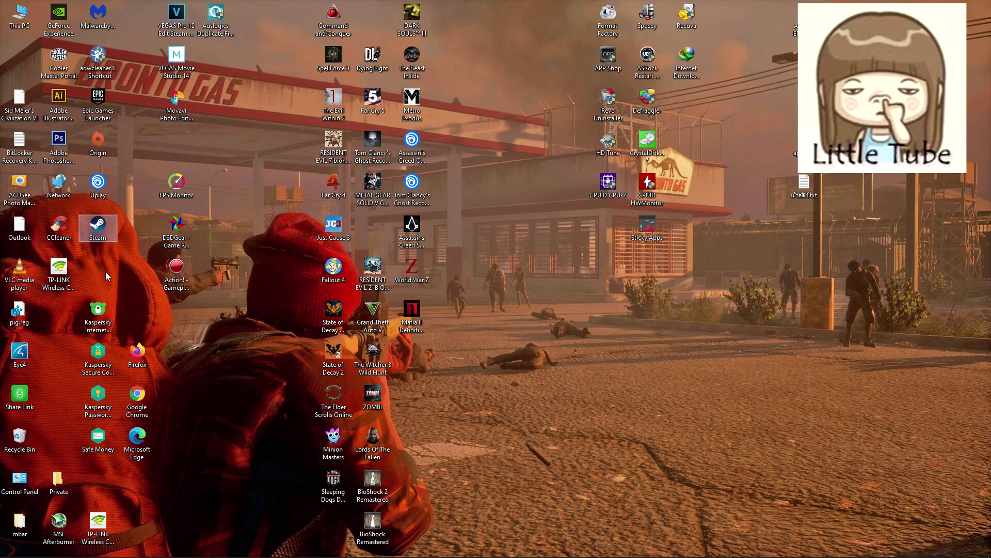
Launch Steam from the desktop and open its settings.
click(105, 271)
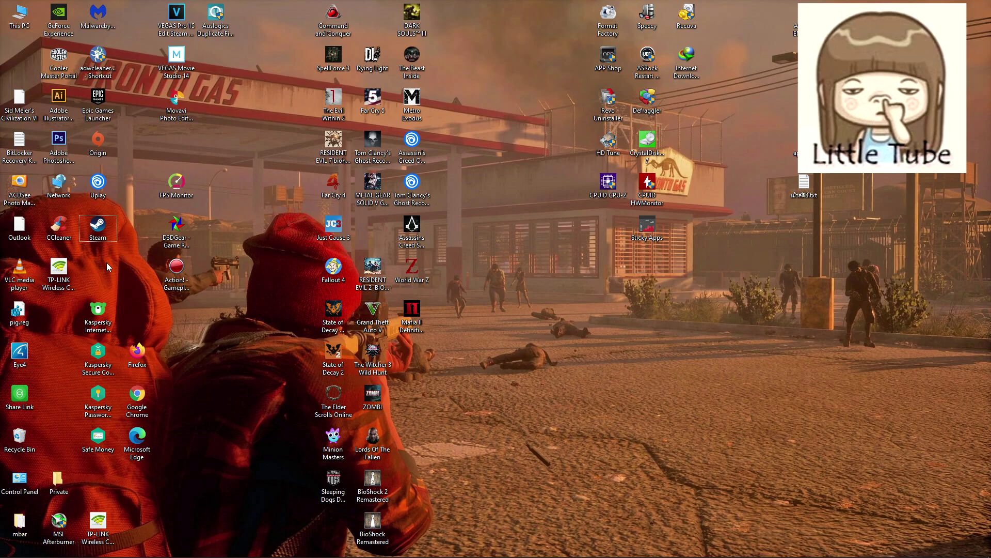
click(535, 269)
double_click(97, 228)
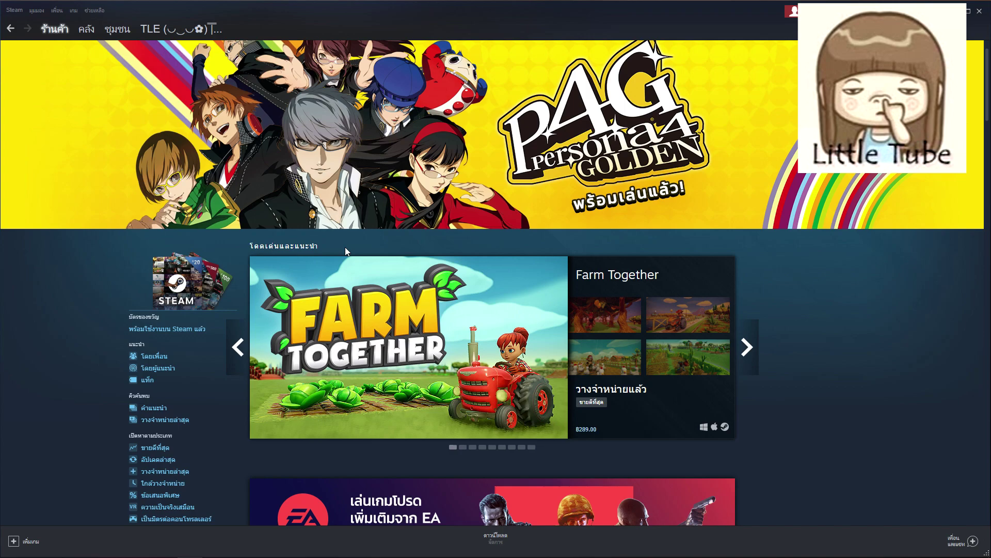
click(15, 10)
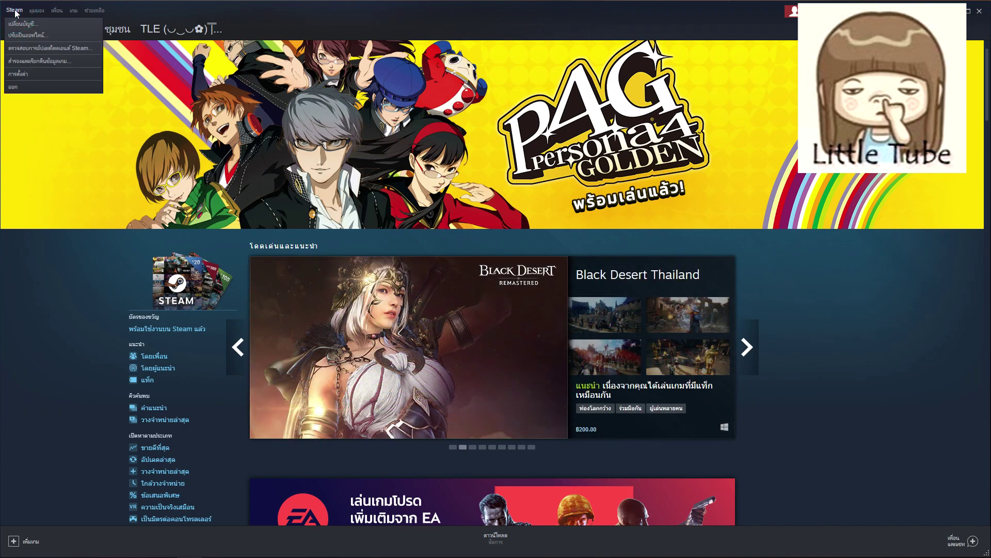
click(18, 74)
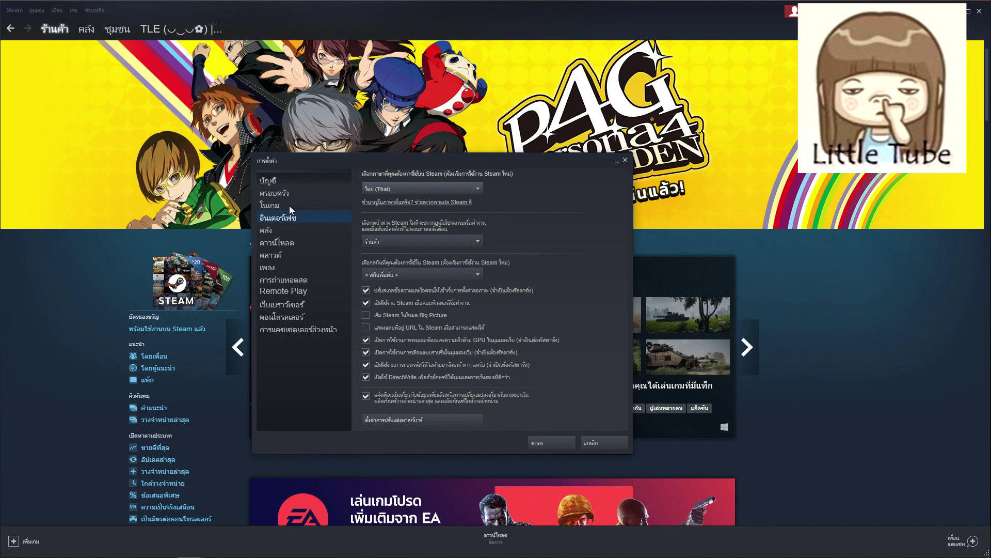
In the interface settings, turn off running Steam automatically when the computer starts.
click(277, 221)
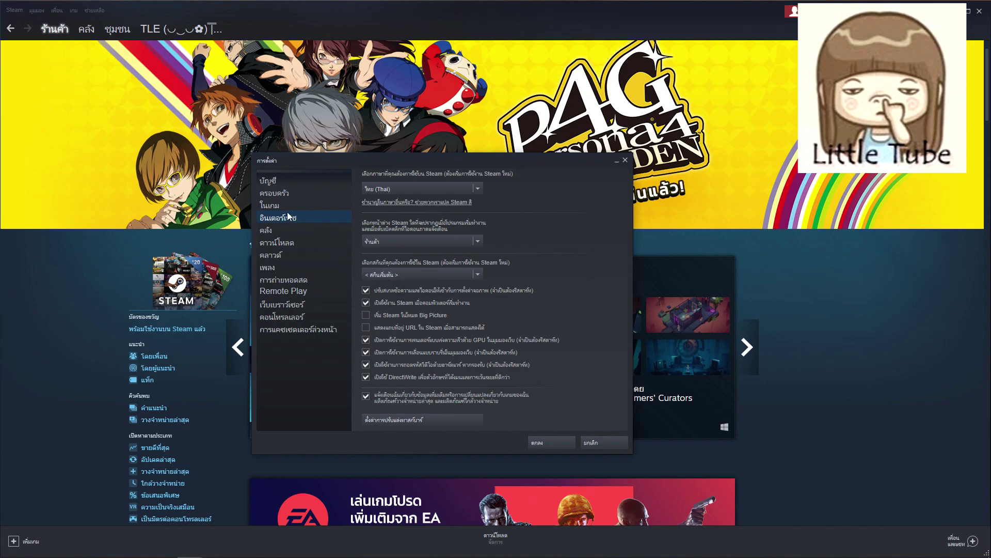
click(366, 303)
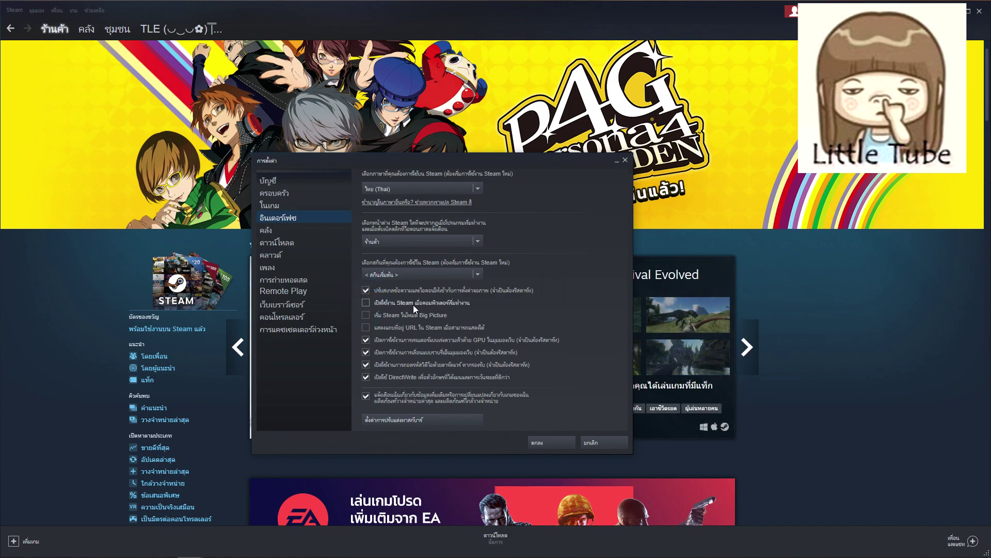
click(558, 443)
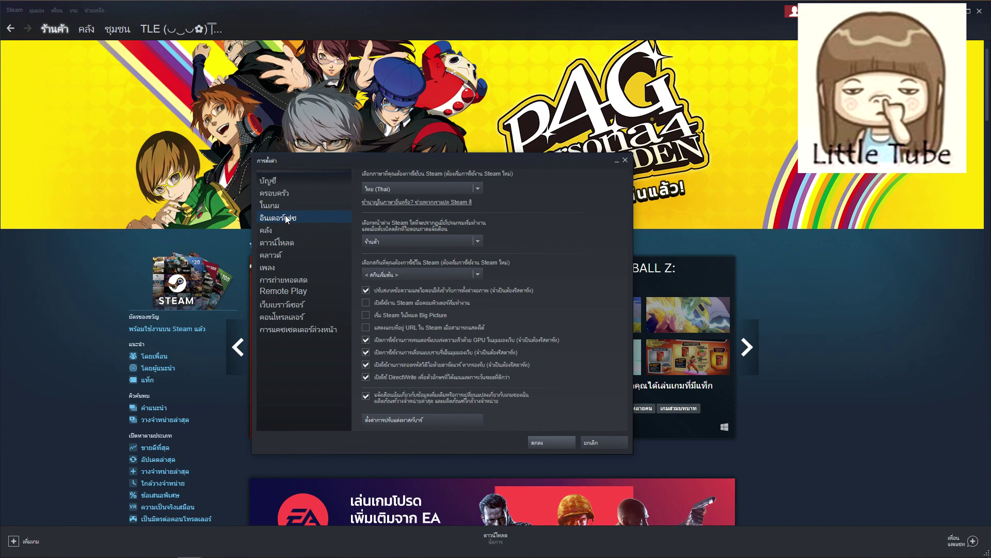
Open the download settings and look through the available download regions.
click(287, 243)
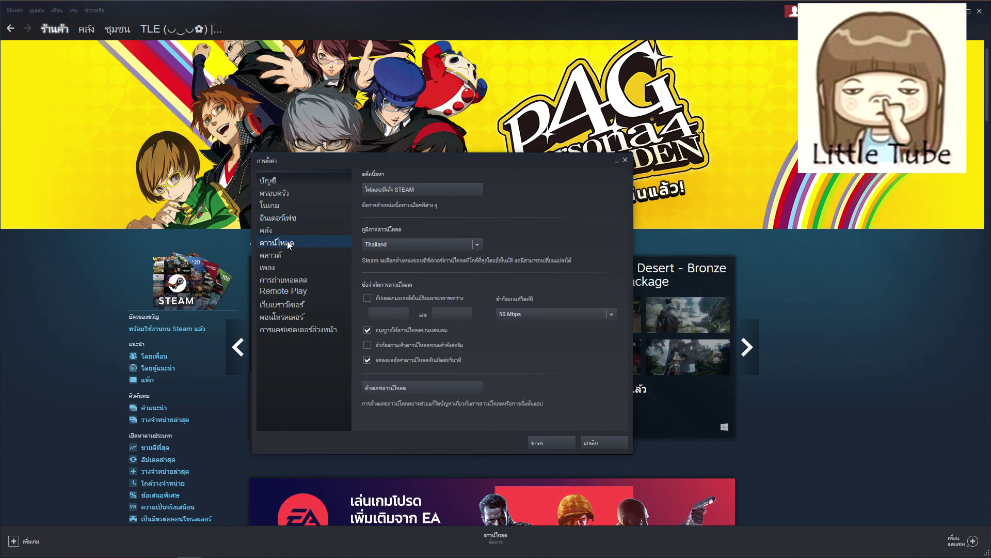
click(459, 243)
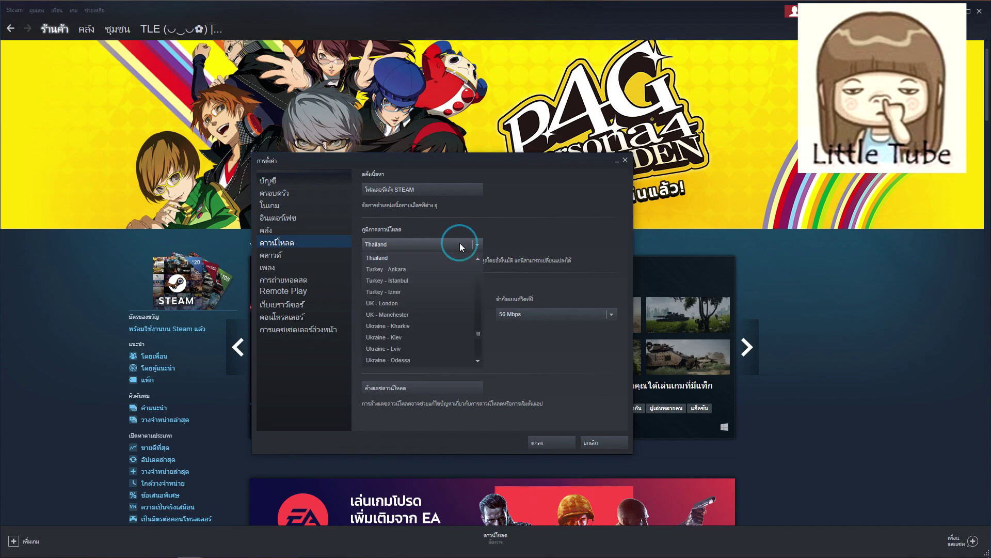
click(460, 243)
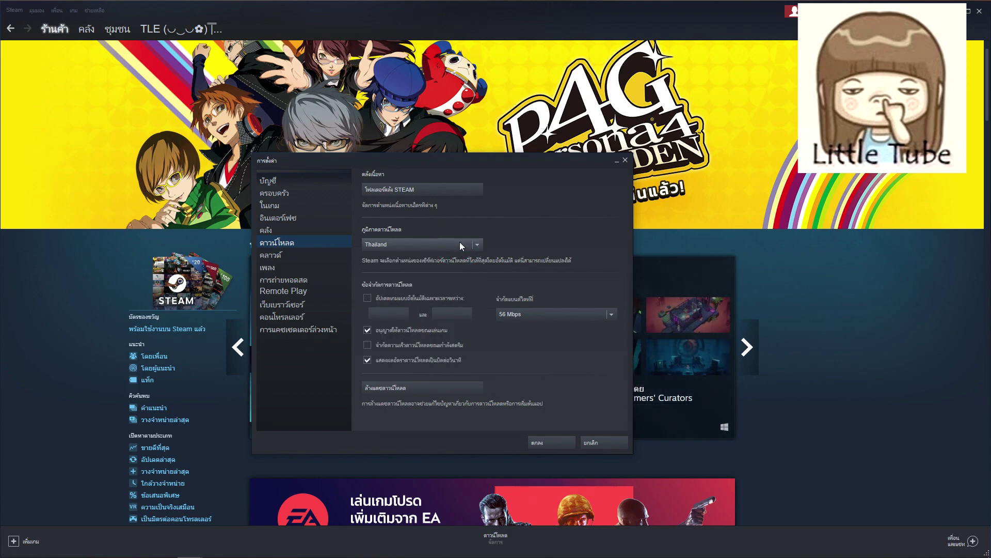
Try restricting automatic game updates to a time window, and turn the restriction off again.
click(368, 298)
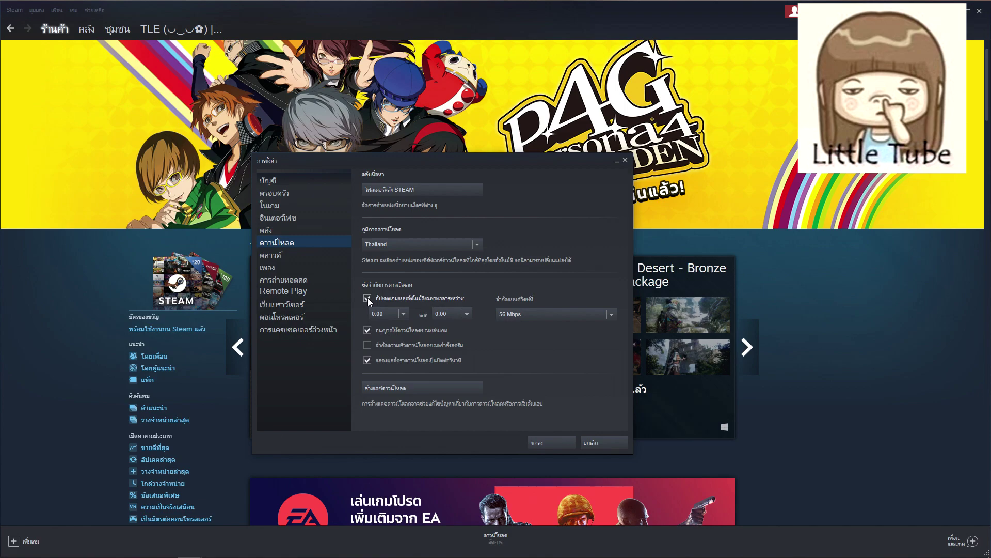
click(401, 313)
click(401, 316)
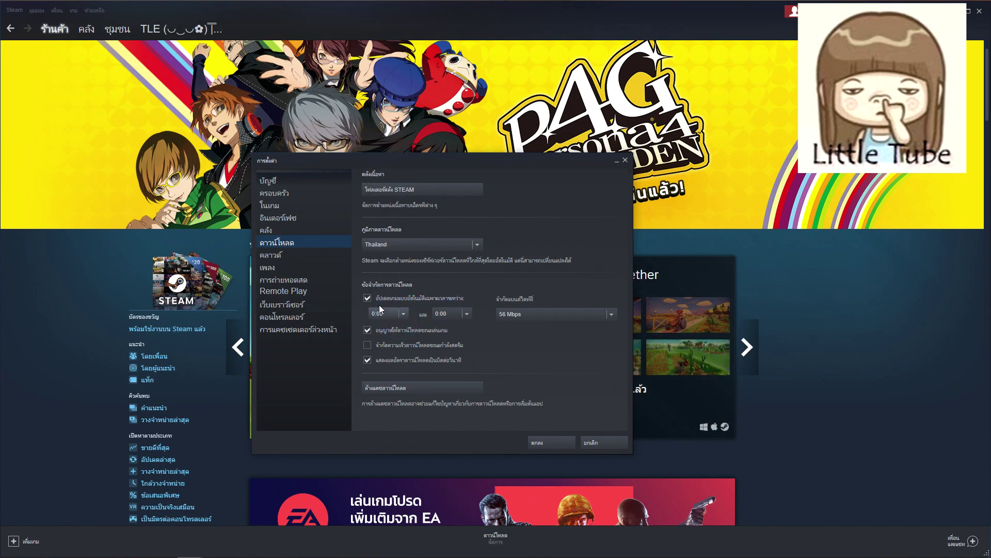
click(367, 298)
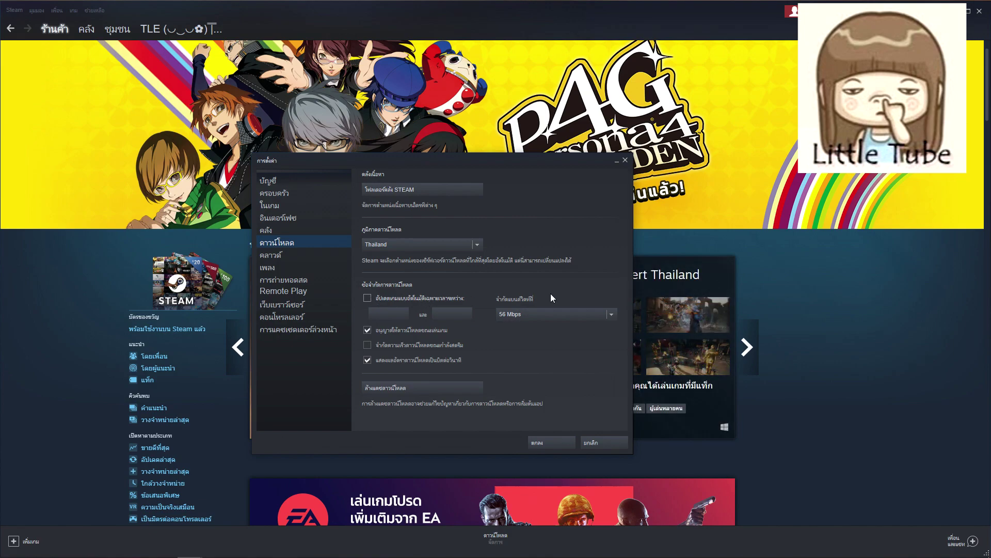
Set the download bandwidth limit to unlimited (ไม่จำกัด).
click(532, 315)
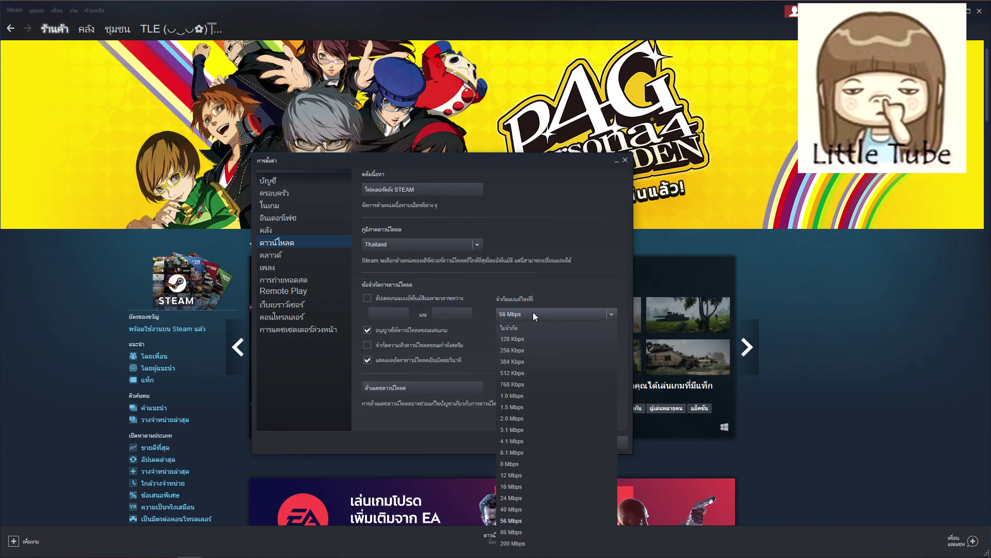
click(512, 328)
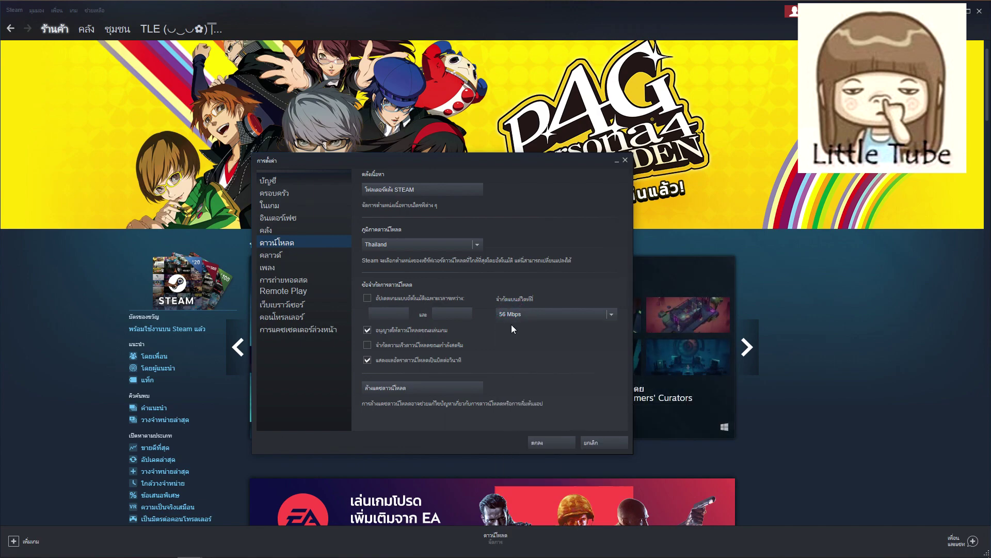
click(551, 317)
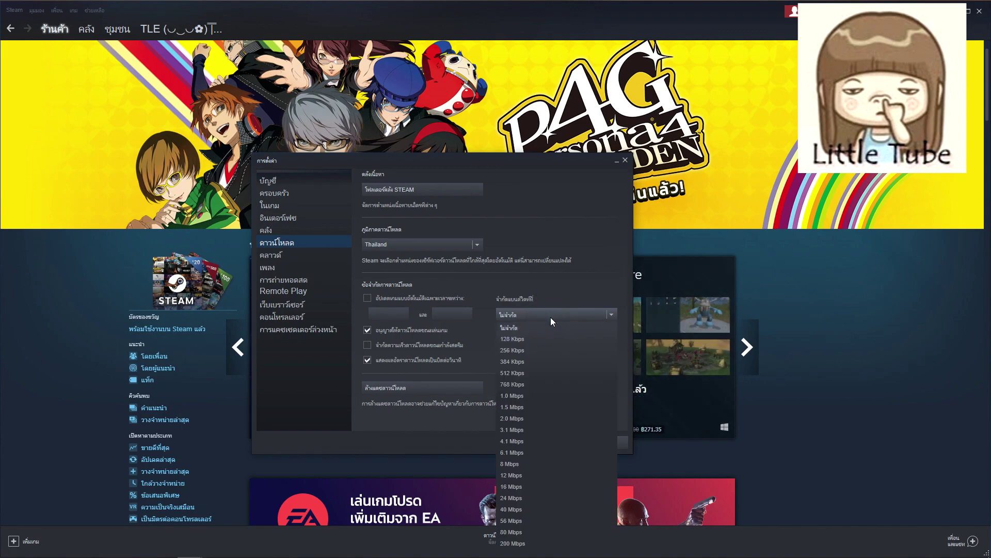
click(551, 317)
click(551, 317)
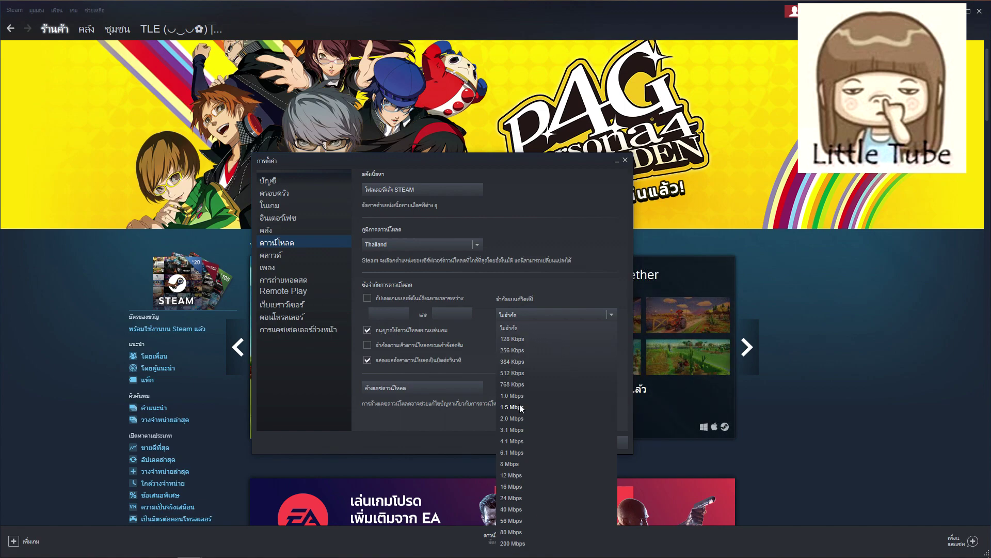
click(529, 315)
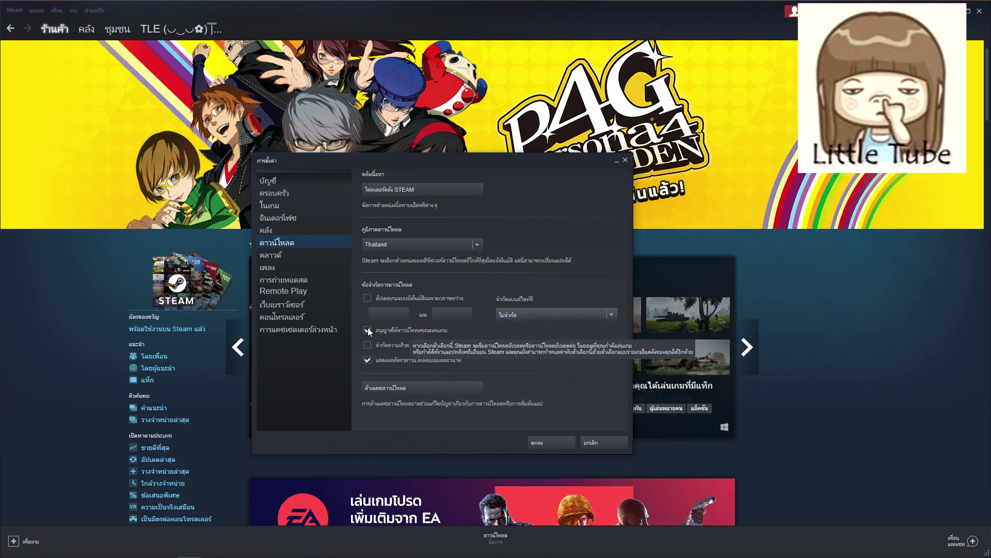
Try turning off downloads during gameplay, and allow them again.
click(368, 329)
click(368, 330)
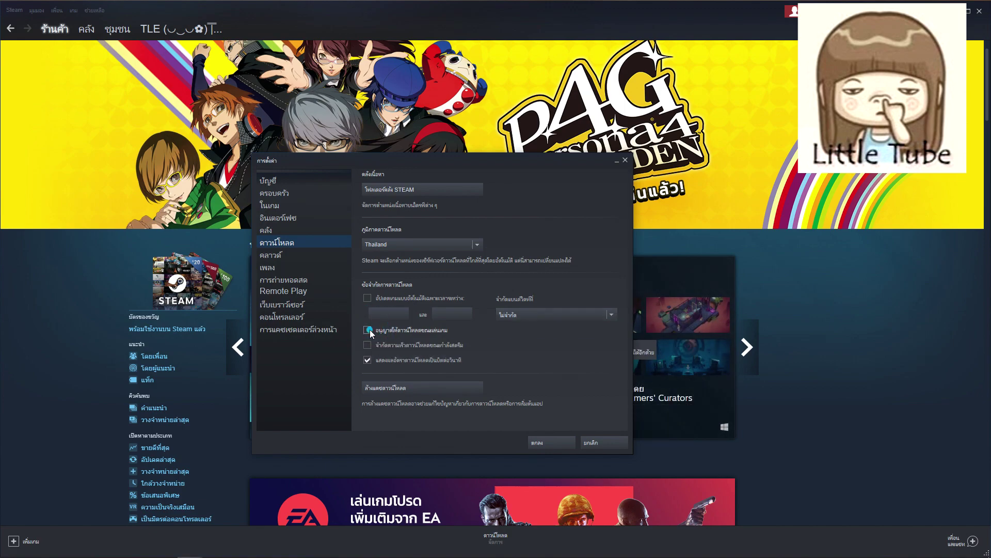
click(370, 329)
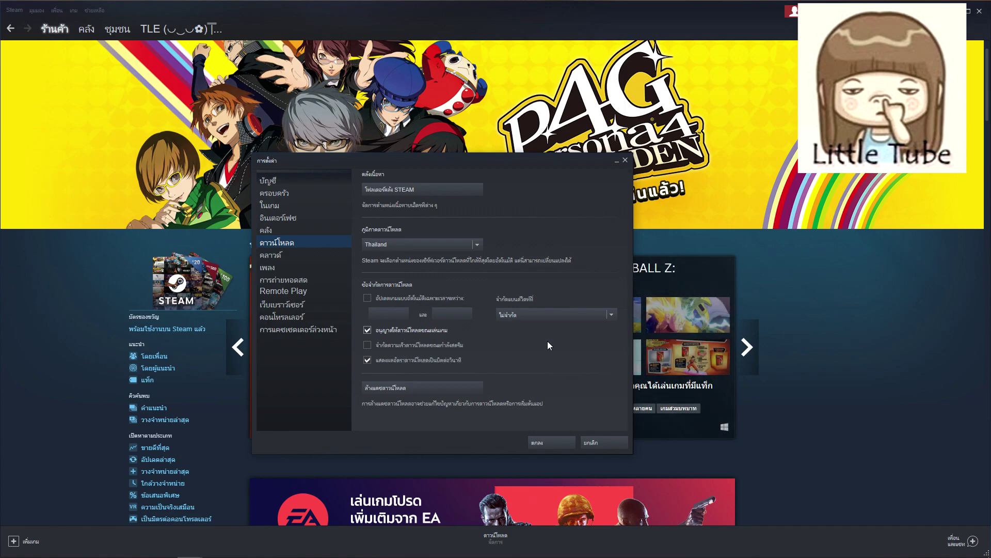
click(368, 330)
click(368, 330)
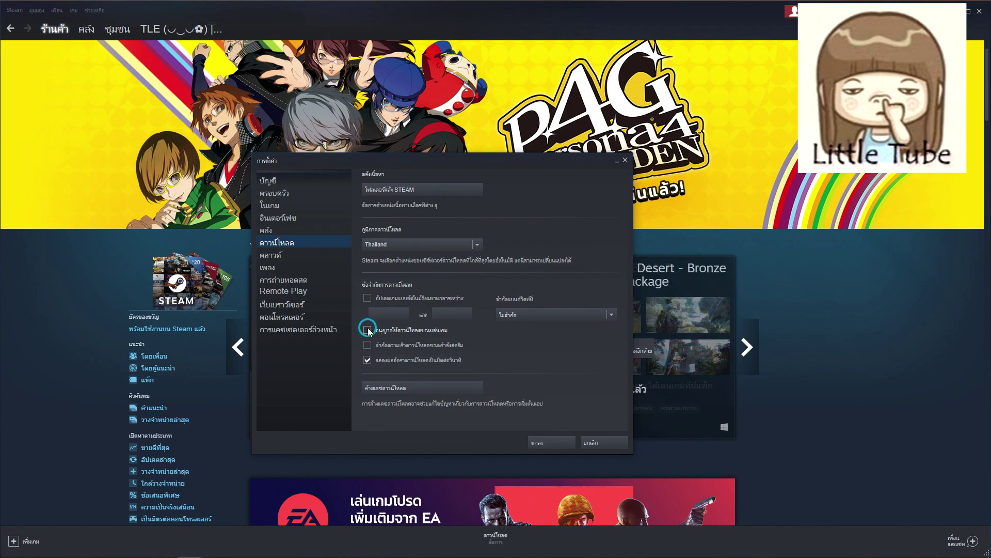
Review the run-at-startup option in the interface settings and the bandwidth limit choices in the download settings.
click(274, 217)
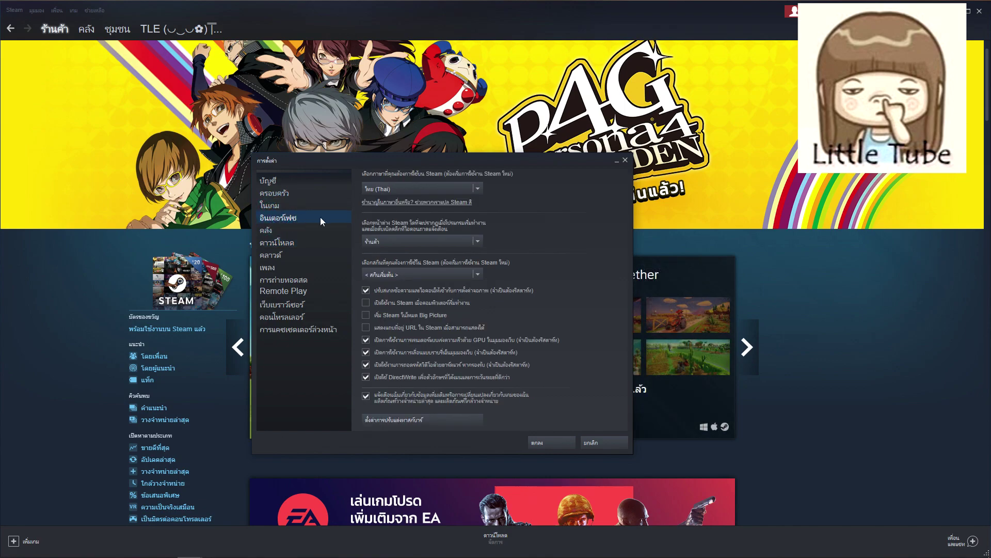
click(365, 302)
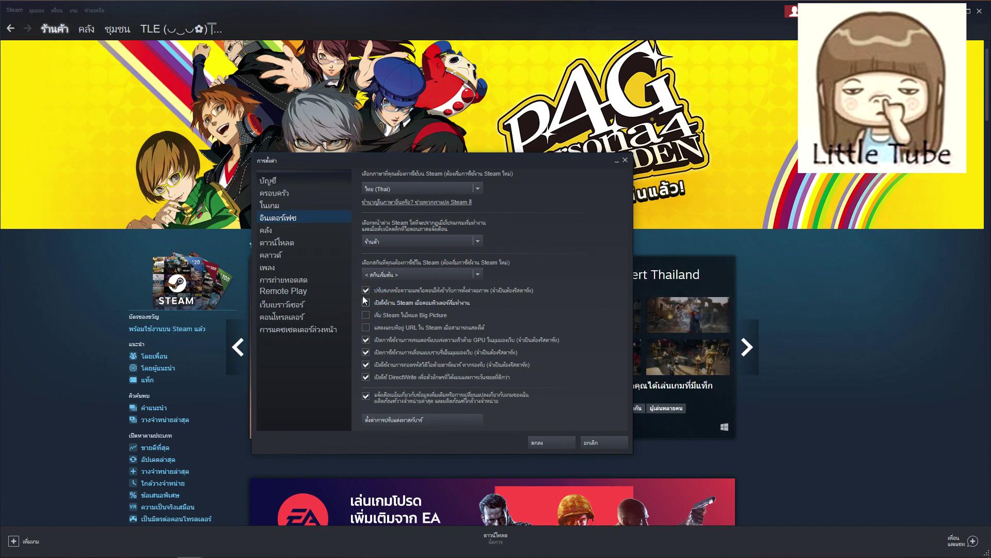
click(293, 244)
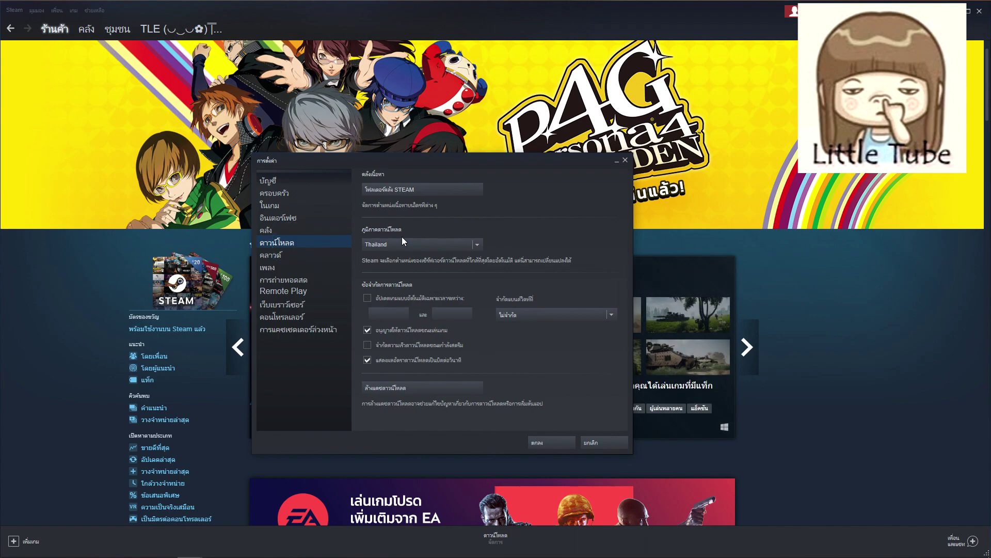
click(561, 312)
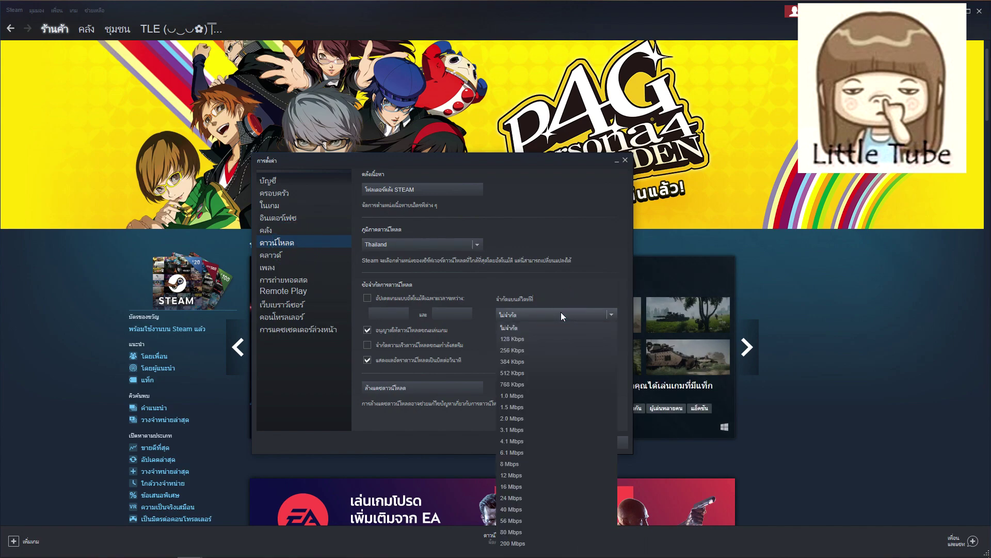
click(561, 312)
click(560, 312)
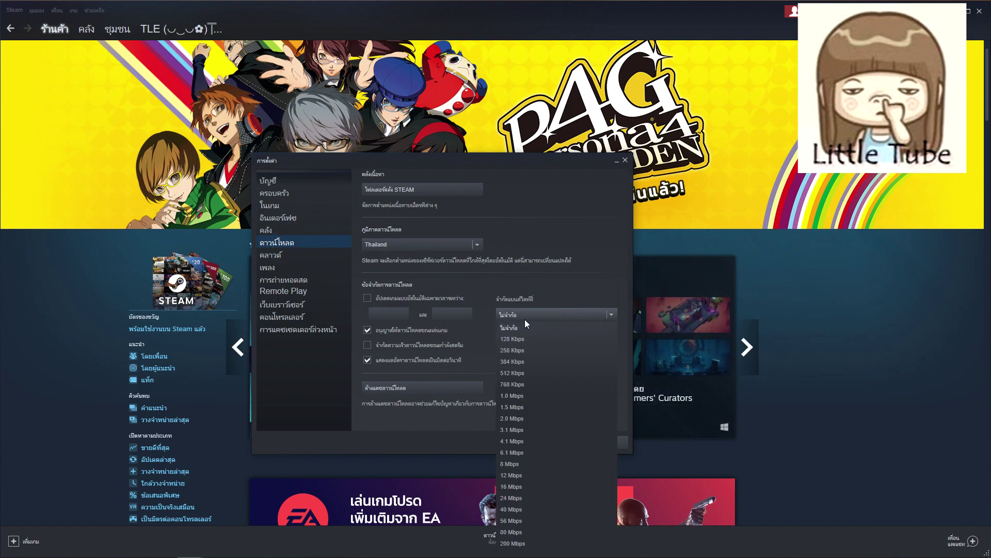
click(528, 320)
click(549, 313)
click(505, 327)
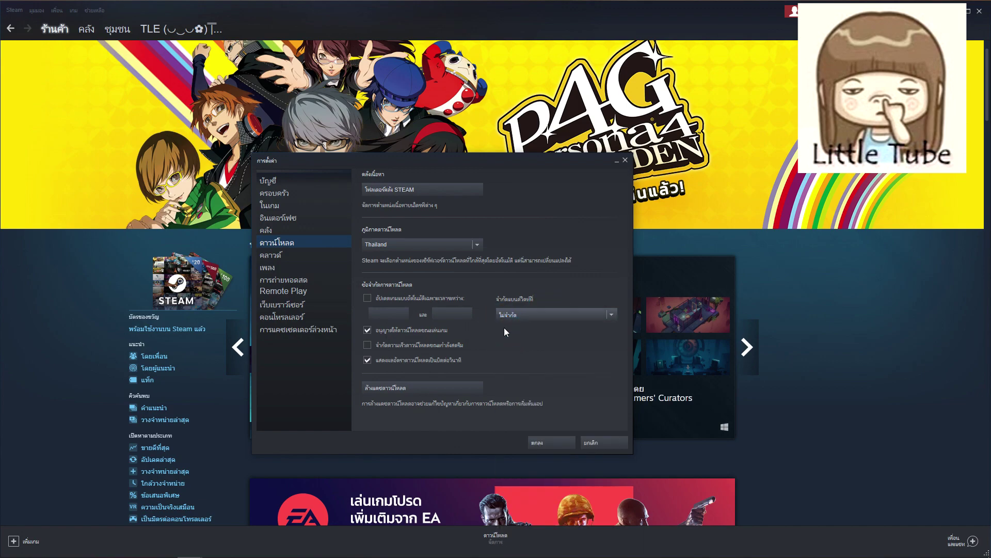
Close the main Steam window and reposition the settings dialog on the desktop.
click(980, 13)
click(981, 13)
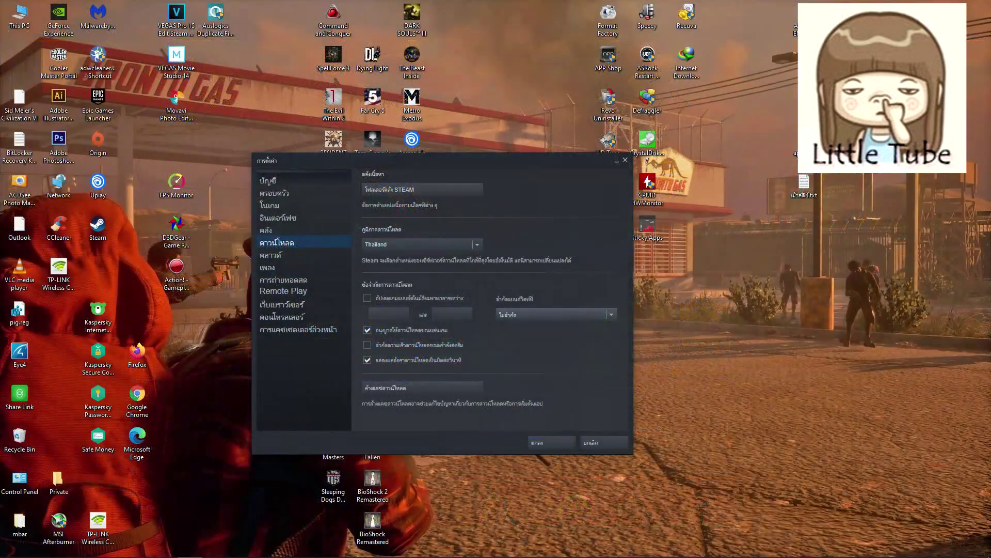
drag(531, 162, 654, 232)
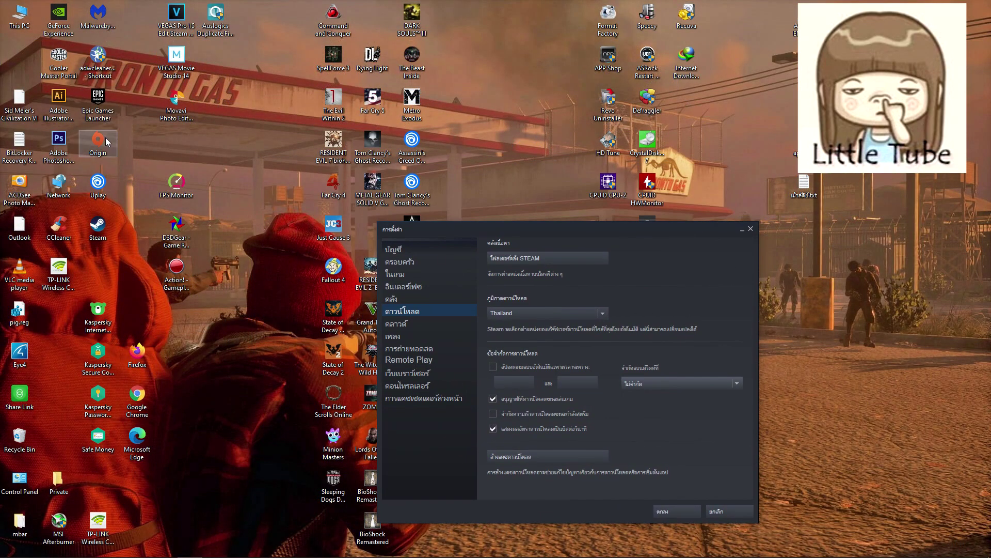
drag(488, 230, 435, 198)
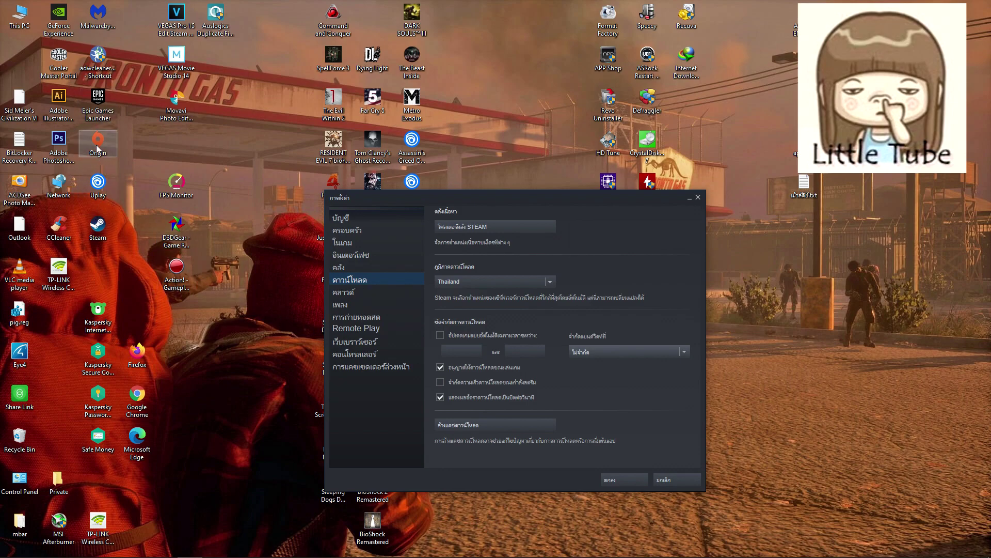
Check the bandwidth limit selection in the download settings once more.
click(97, 227)
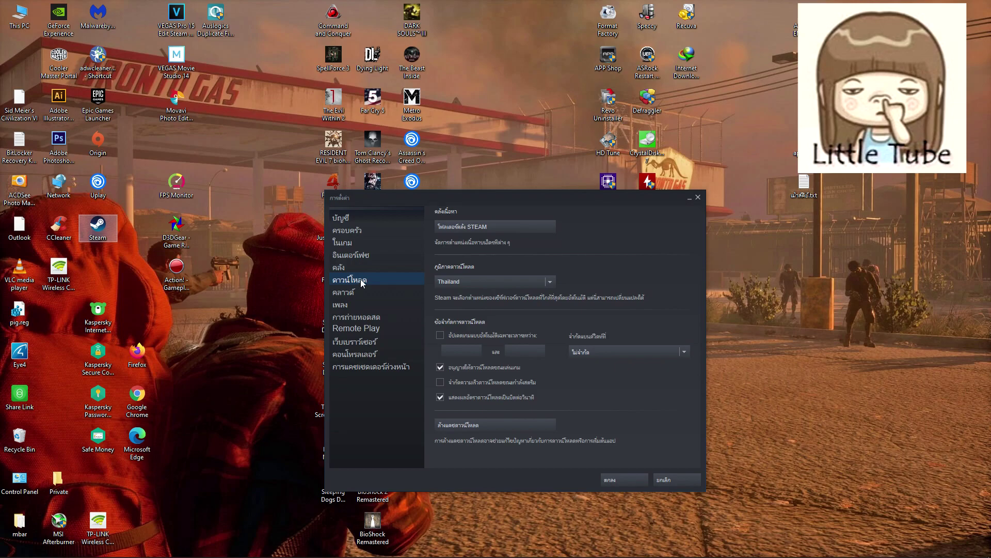
click(613, 349)
click(614, 352)
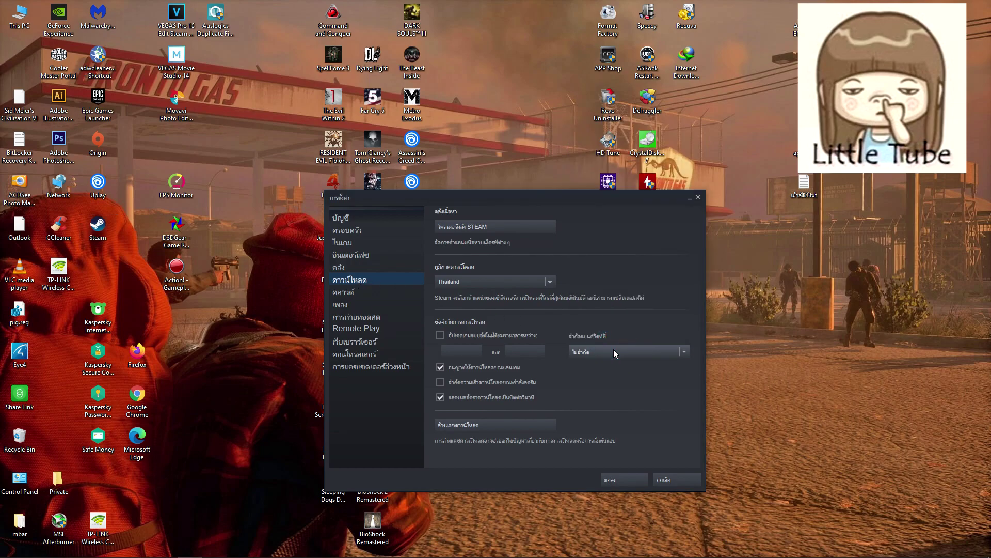